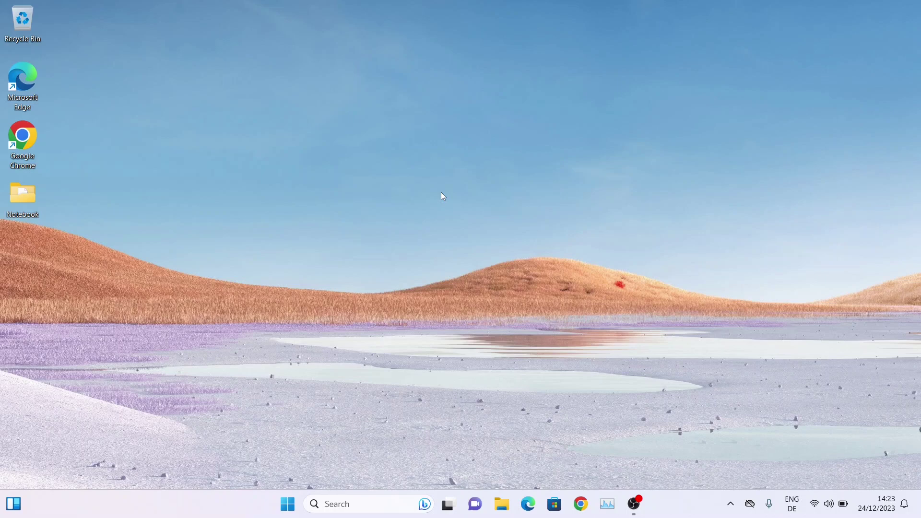
Search Start for 'create' and launch 'Create and format hard disk partitions'.
left_click(289, 505)
type("c")
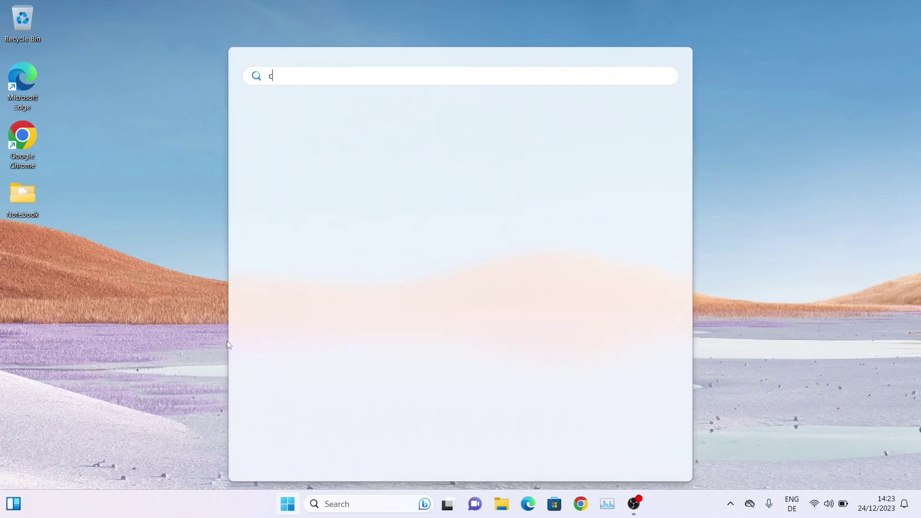
type("reat")
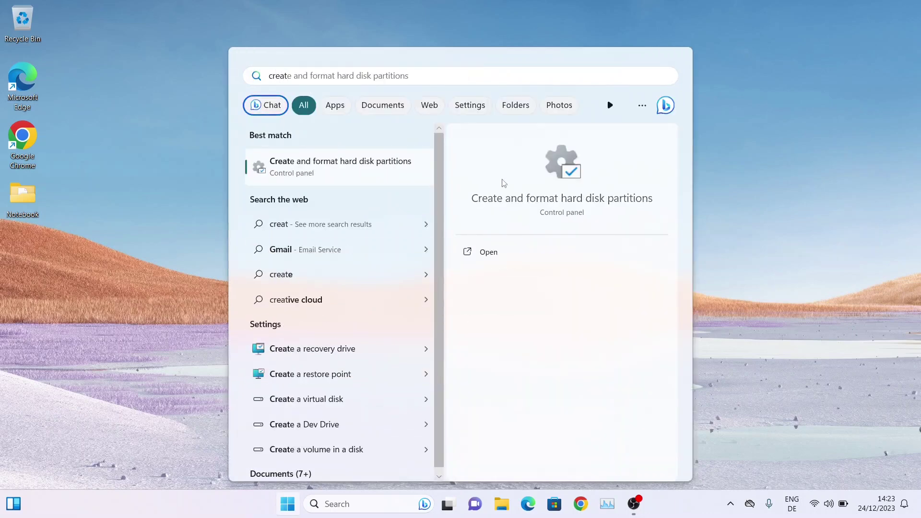
left_click(554, 180)
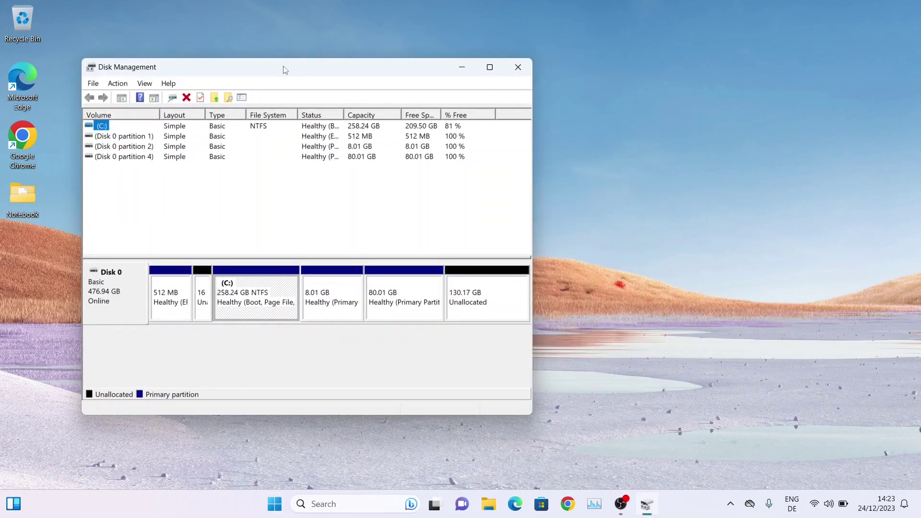
Open Disk 0's Properties from its context menu and move the dialog into view.
left_click_drag(277, 67, 371, 70)
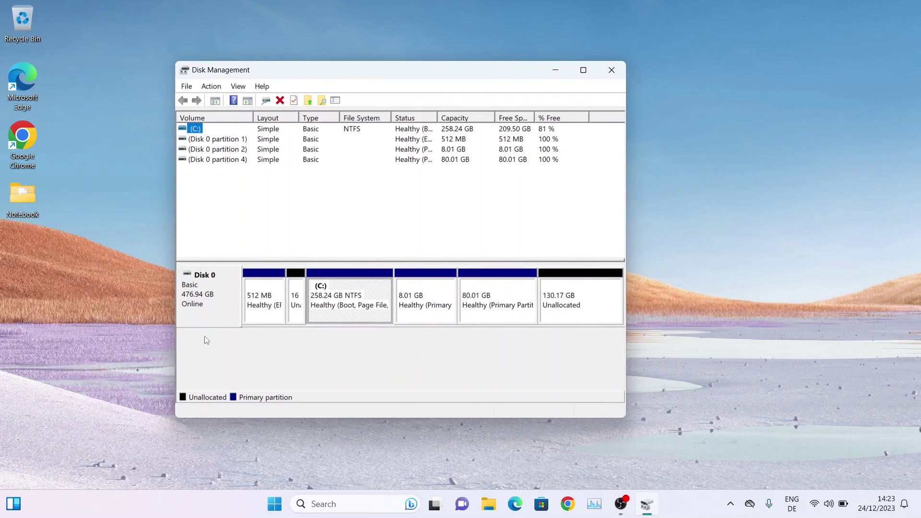
right_click(202, 301)
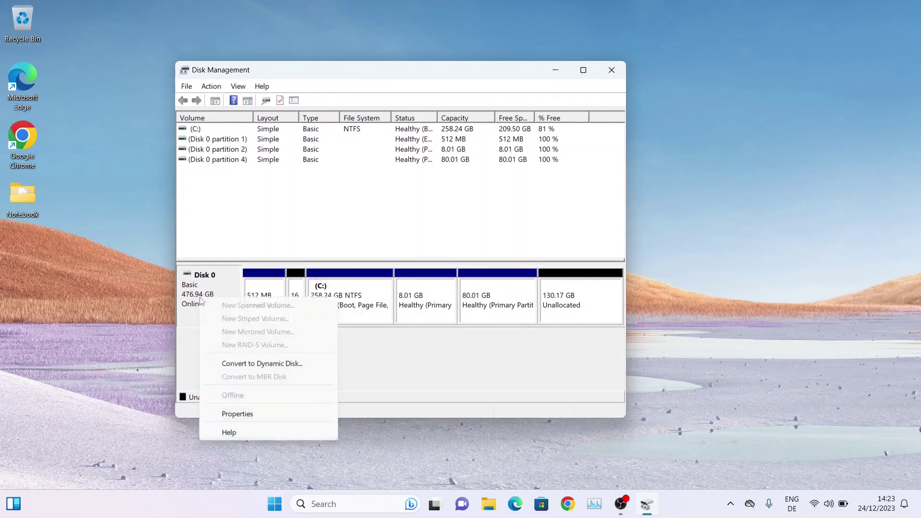
left_click(257, 412)
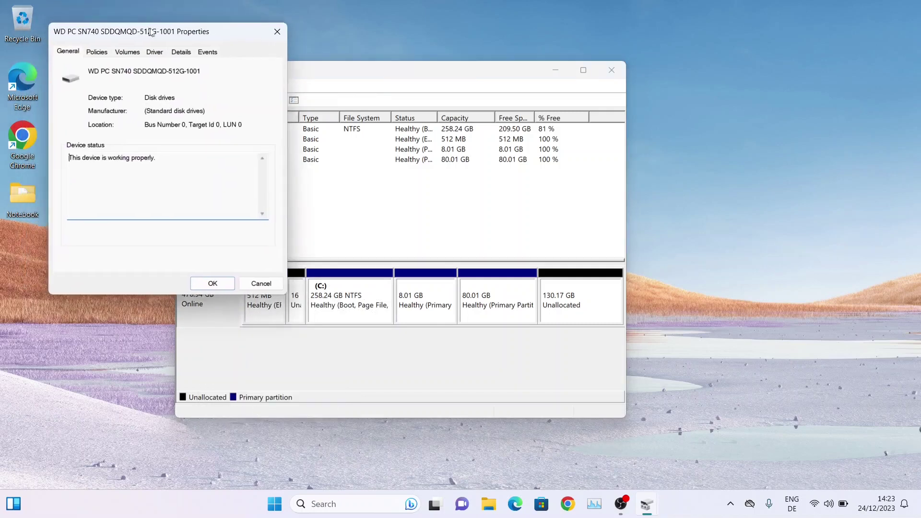
left_click_drag(121, 25, 180, 40)
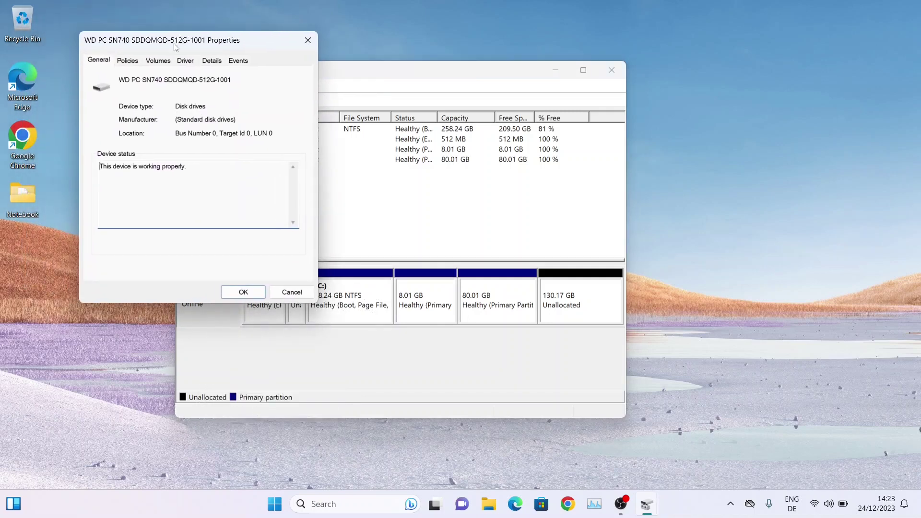
Confirm GPT partition style on the Volumes tab, then close Properties and Disk Management.
left_click(164, 62)
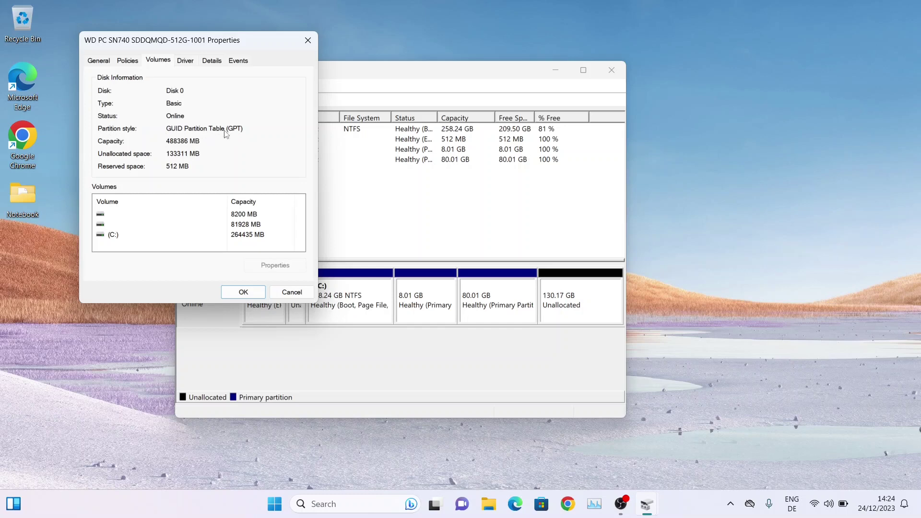
left_click(308, 41)
left_click(612, 69)
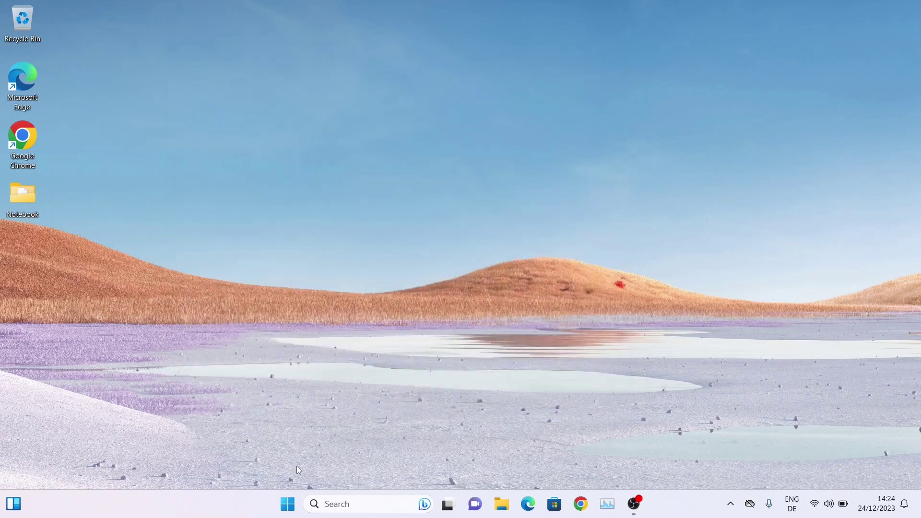
Launch Command Prompt via a Start search for 'cmd', start DiskPart, and reposition the window.
left_click(284, 501)
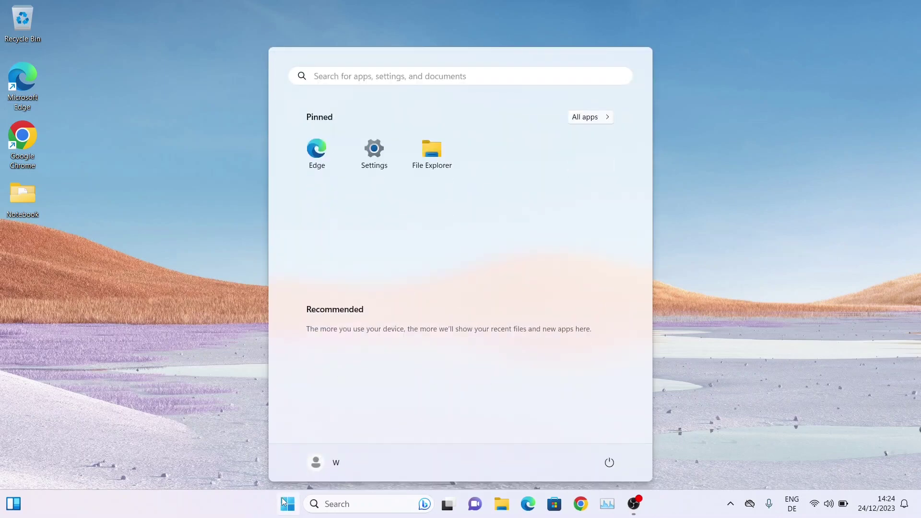
type("cmd")
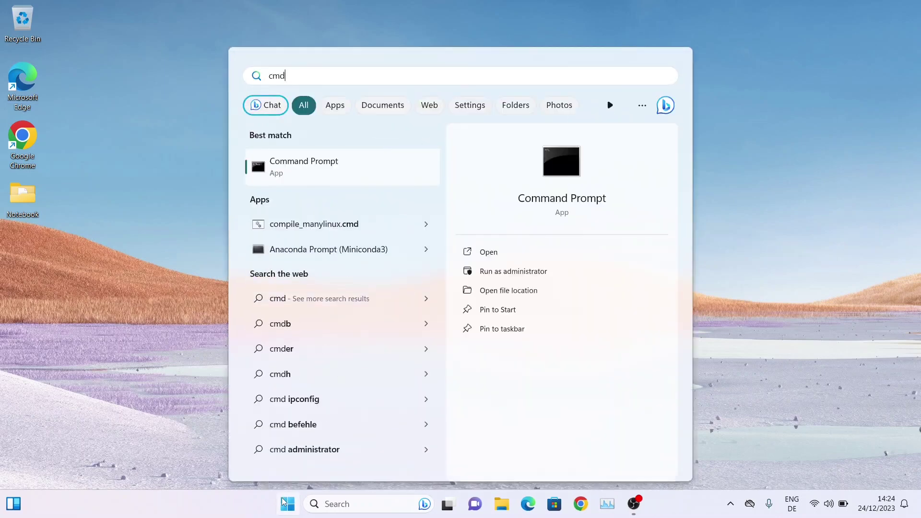
key("Return")
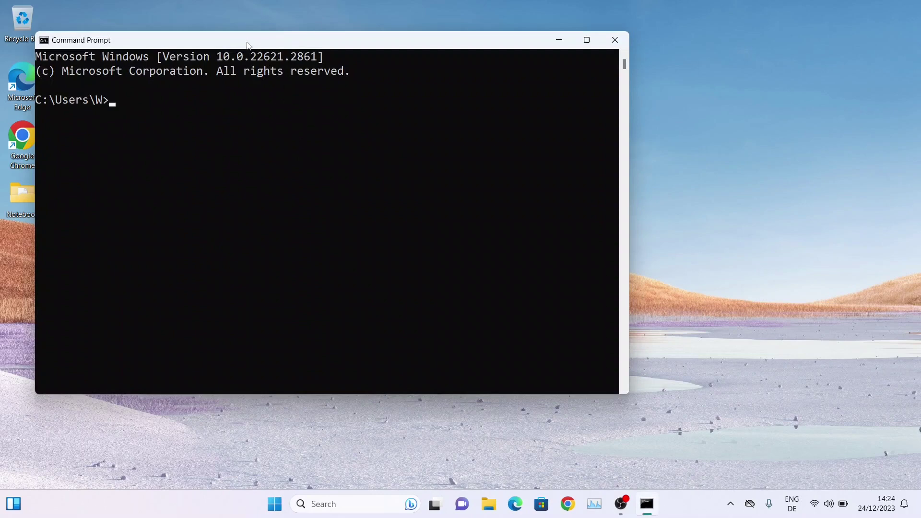
left_click_drag(243, 42, 369, 73)
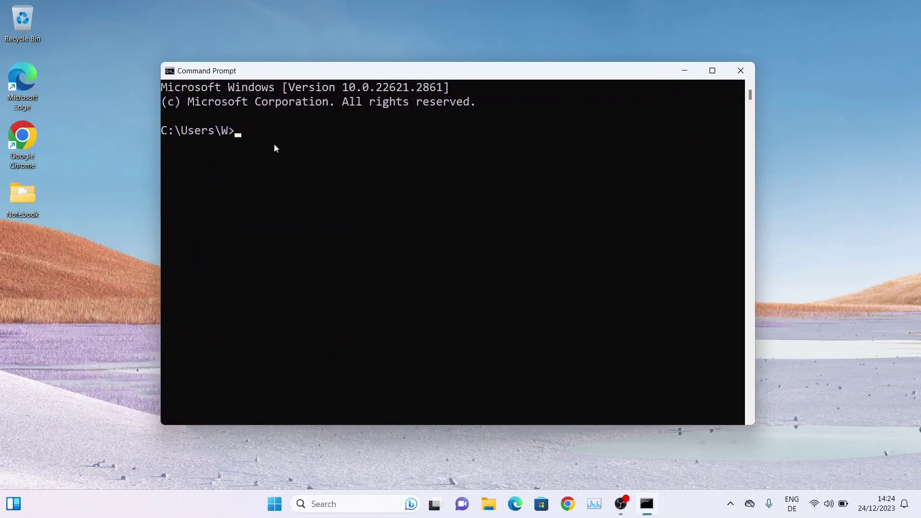
type("dis")
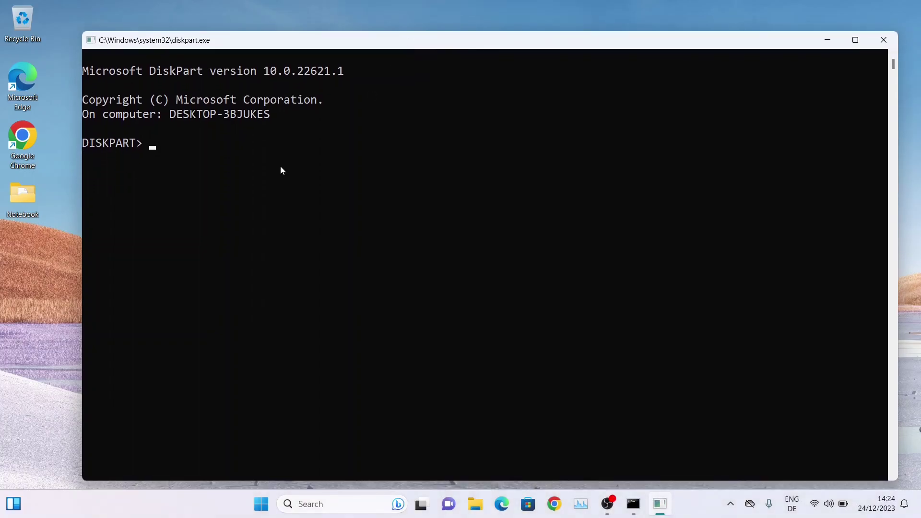
type("list ")
type("disk")
Run 'list disk' to confirm Disk 0 is GPT, then minimize both console windows.
key("Return")
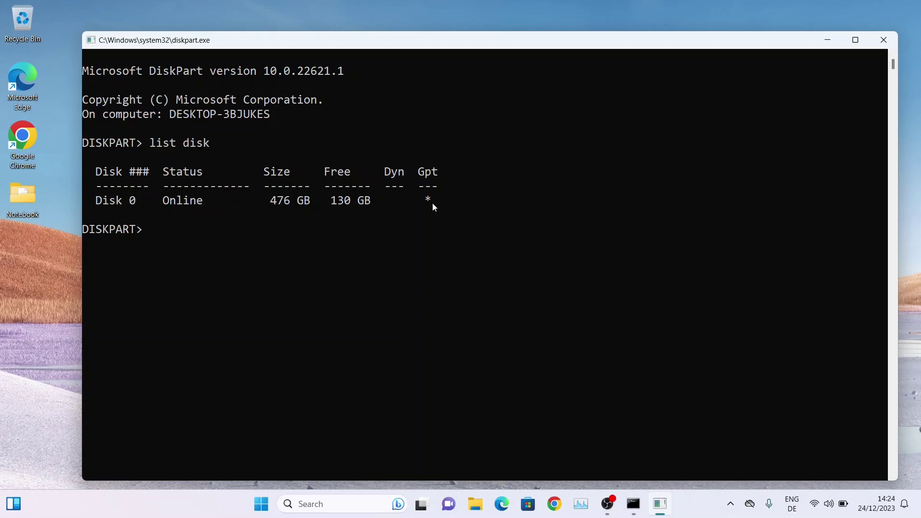
left_click(820, 45)
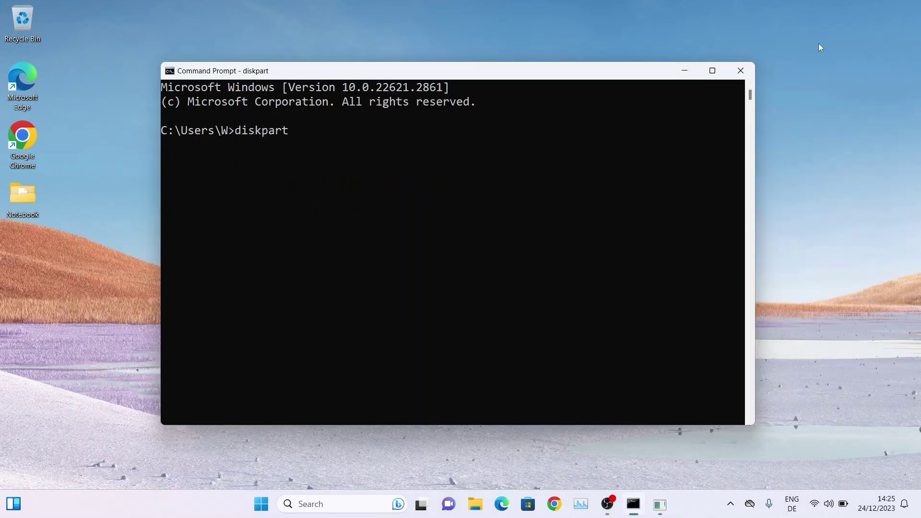
left_click(667, 129)
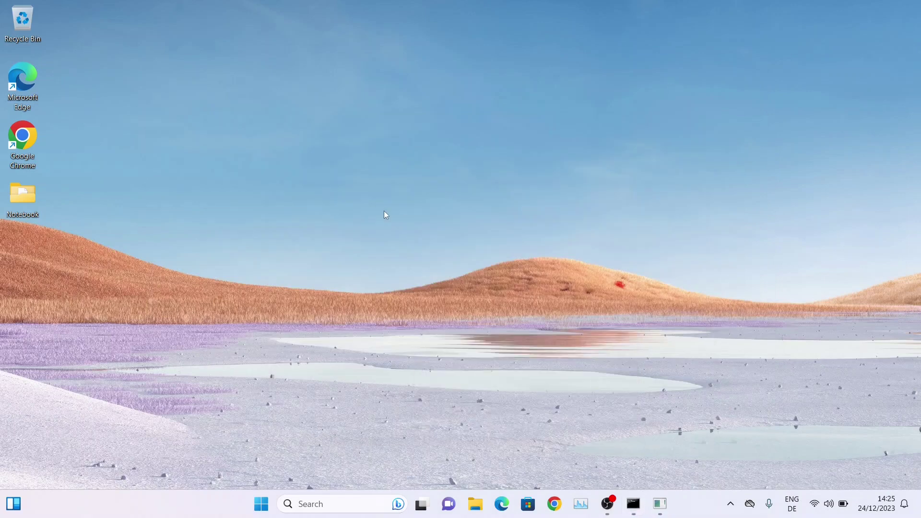